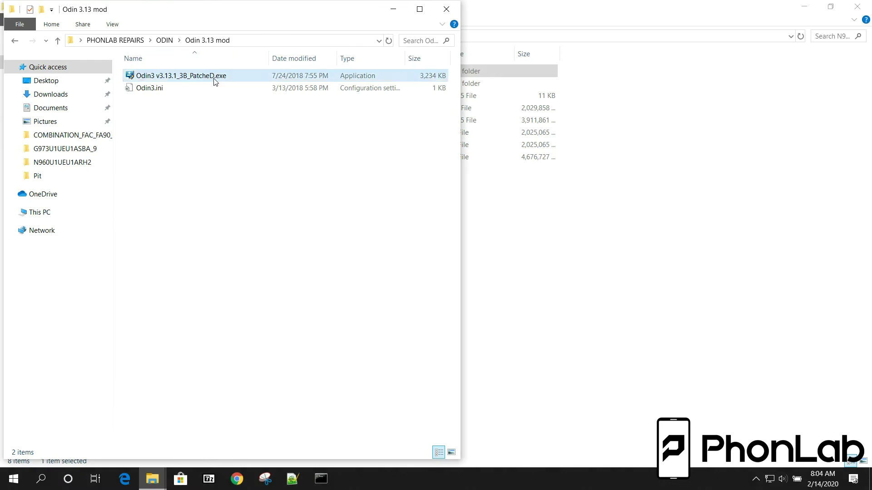
Launch Odin3 v3.13.1_3B_PatcheD.exe from the Odin 3.13 mod folder and reposition its window over the file list.
double_click(214, 80)
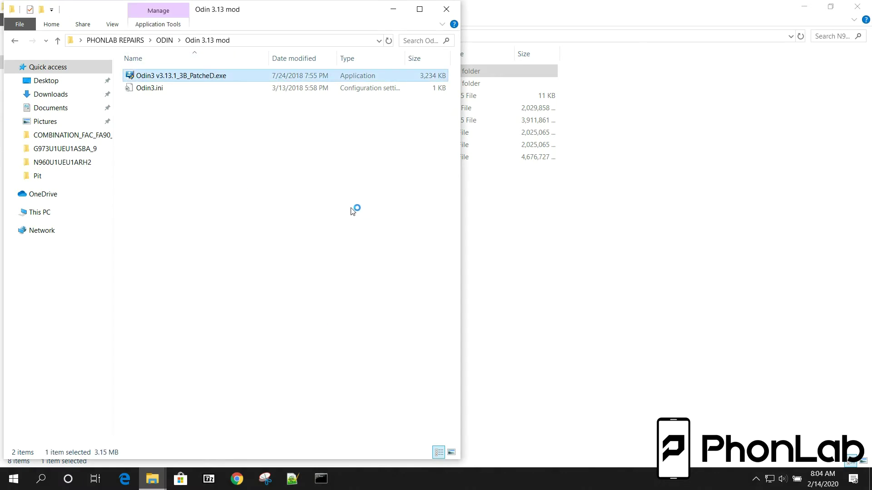
left_click_drag(365, 65, 280, 90)
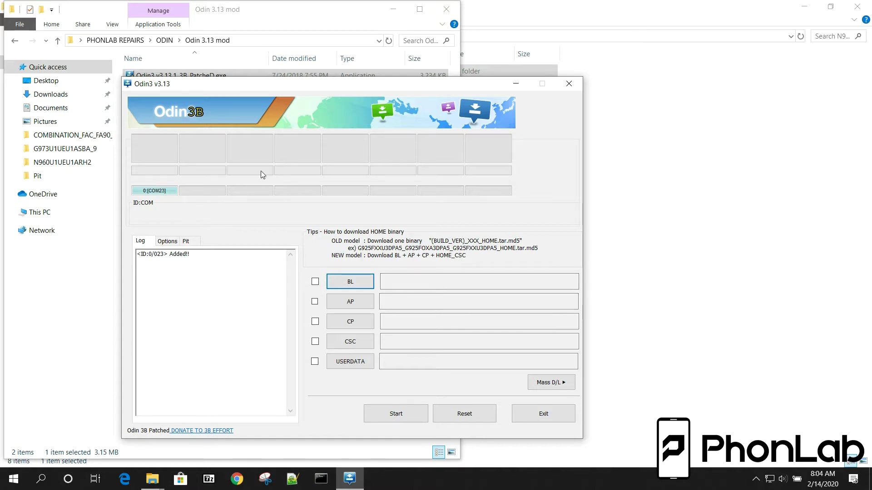
left_click_drag(281, 89, 205, 88)
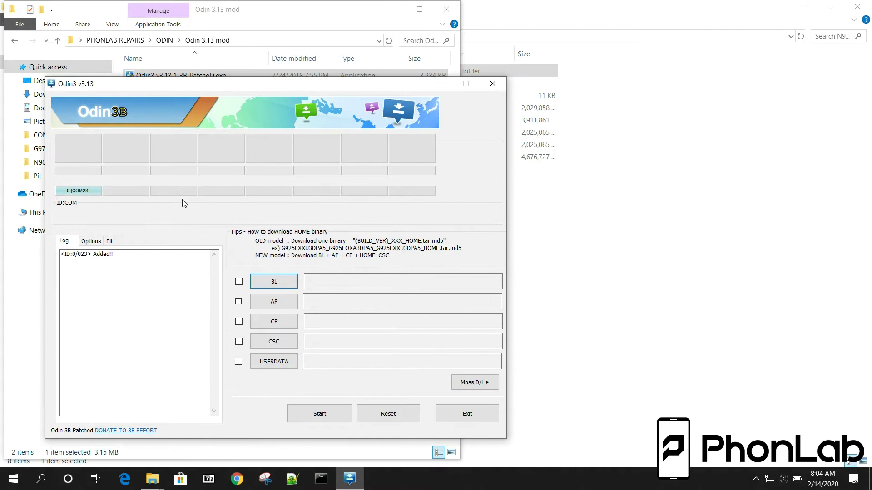
Load COMBINATION_FAC_FA90_N975USQU1ASG8_FACFAC_CL16407446_QB24739065_REV00_user_mid_noship_MULTI_CERT.tar.md5 from its combination folder under N975 into Odin's AP slot.
left_click(286, 302)
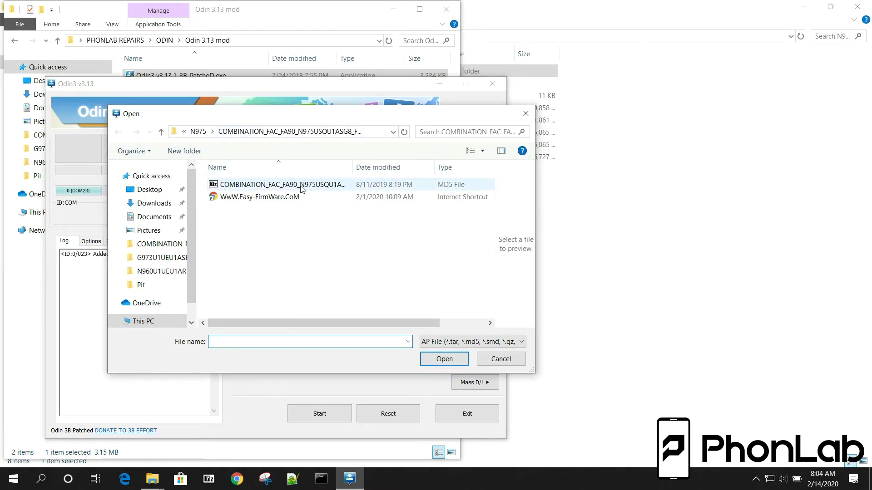
left_click(252, 134)
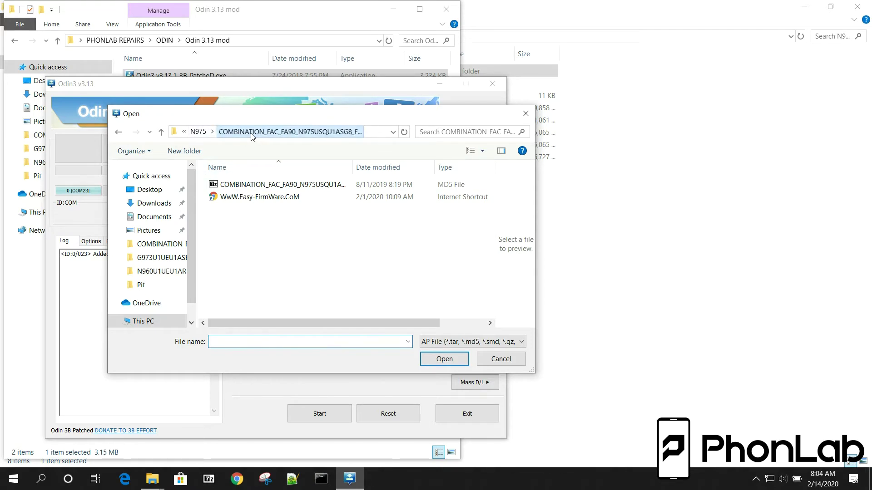
left_click(198, 133)
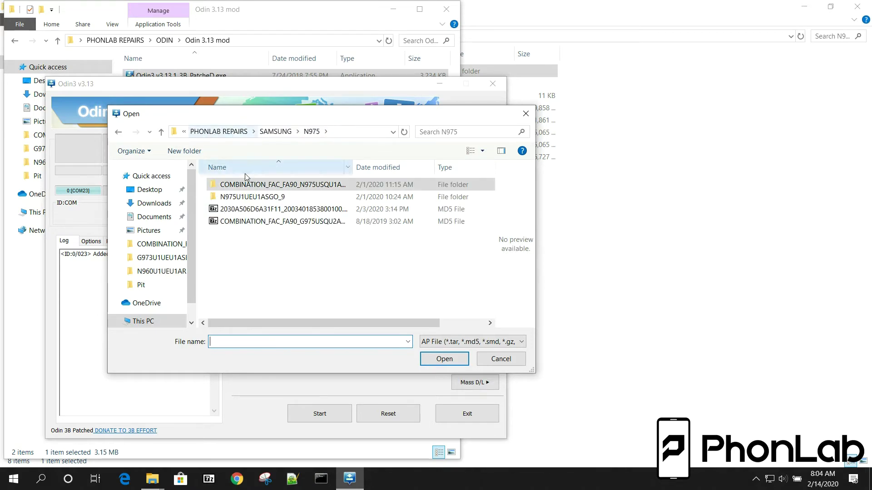
double_click(266, 187)
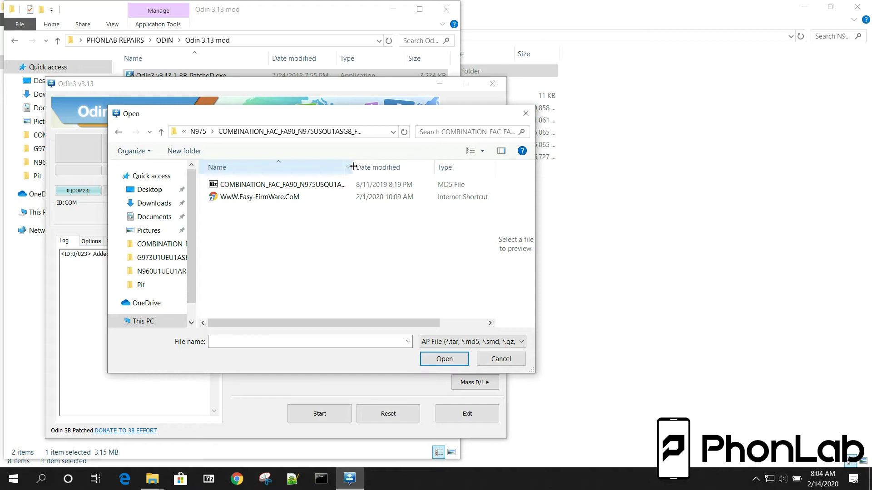
left_click_drag(356, 165, 585, 162)
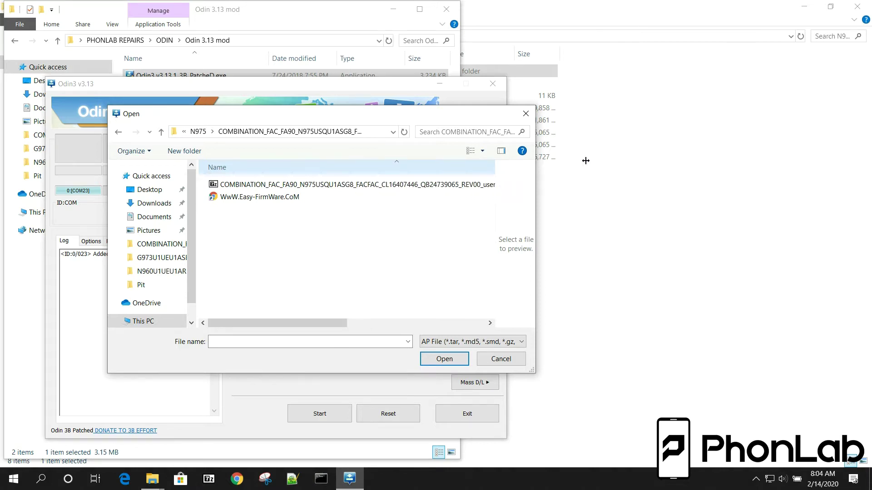
left_click(423, 188)
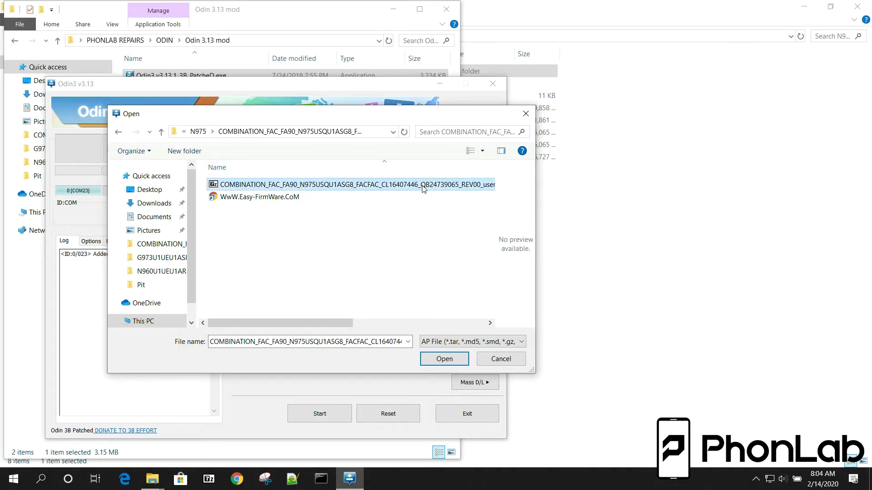
double_click(444, 186)
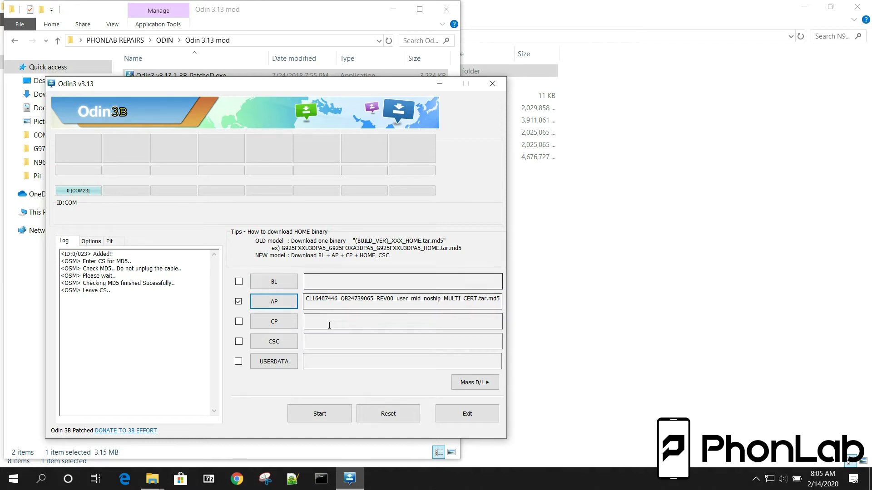
Try to flash the loaded AP combination file to the connected phone and exit Odin3.
left_click(318, 421)
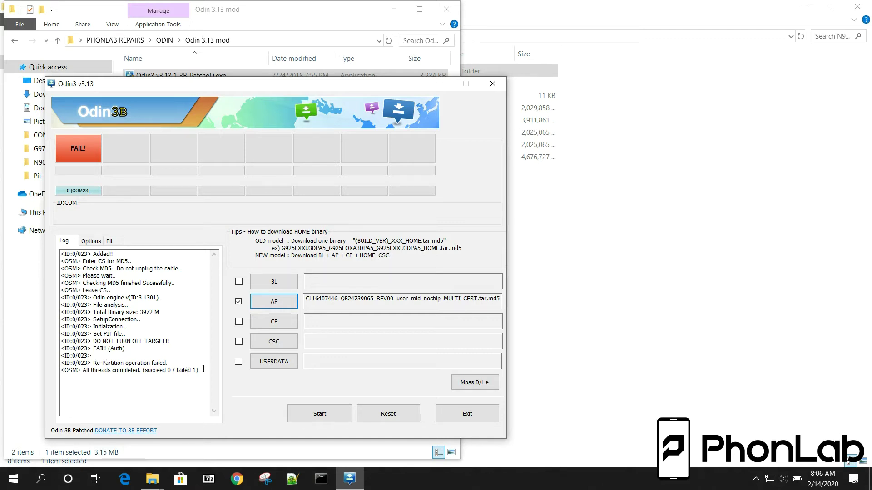
left_click(462, 413)
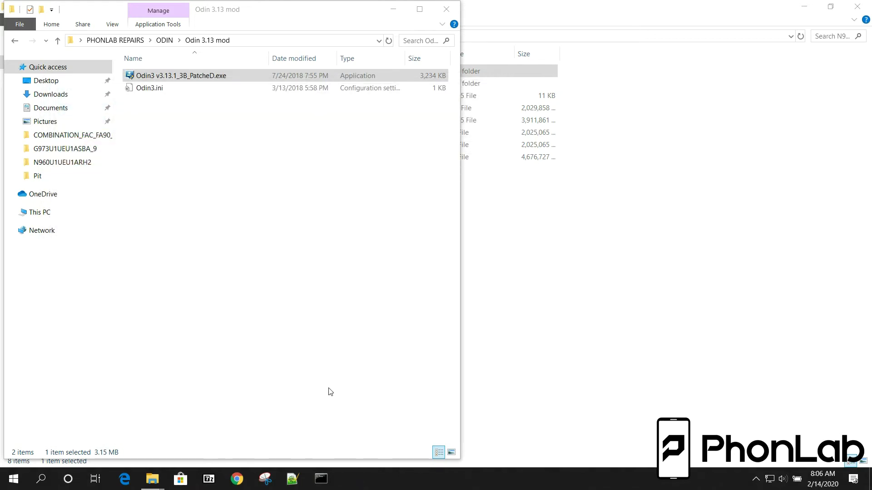
left_click(241, 253)
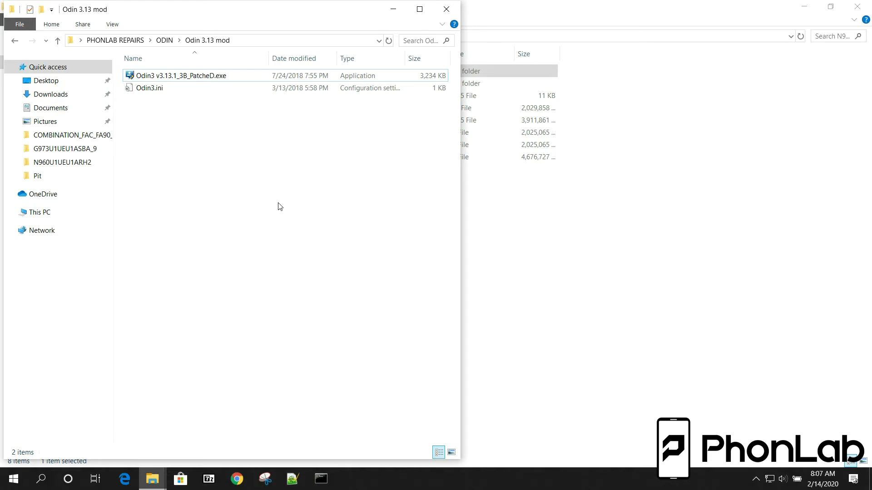
Switch to the N975 folder window and widen its Name column to fit the full file names.
key("alt+Tab")
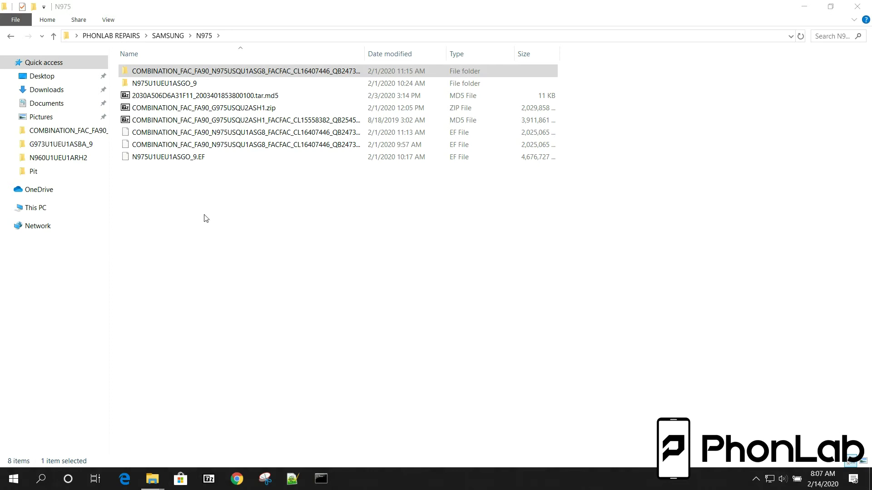
left_click(230, 96)
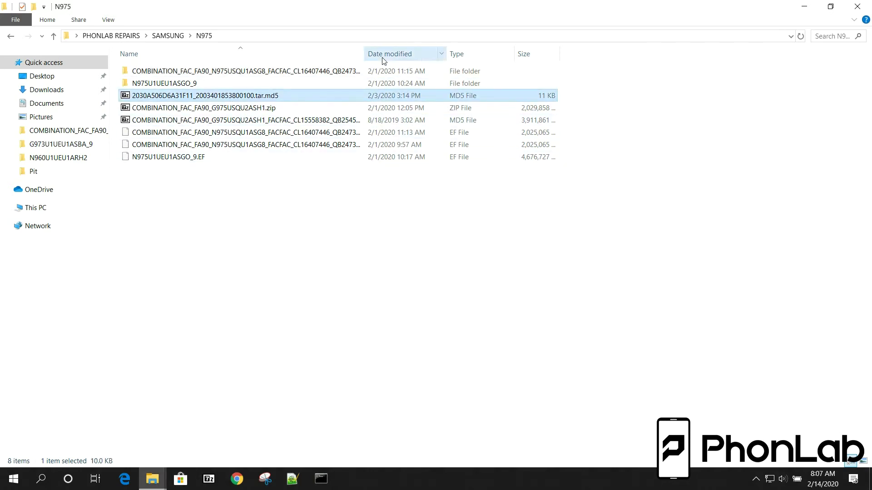
left_click_drag(364, 54, 527, 65)
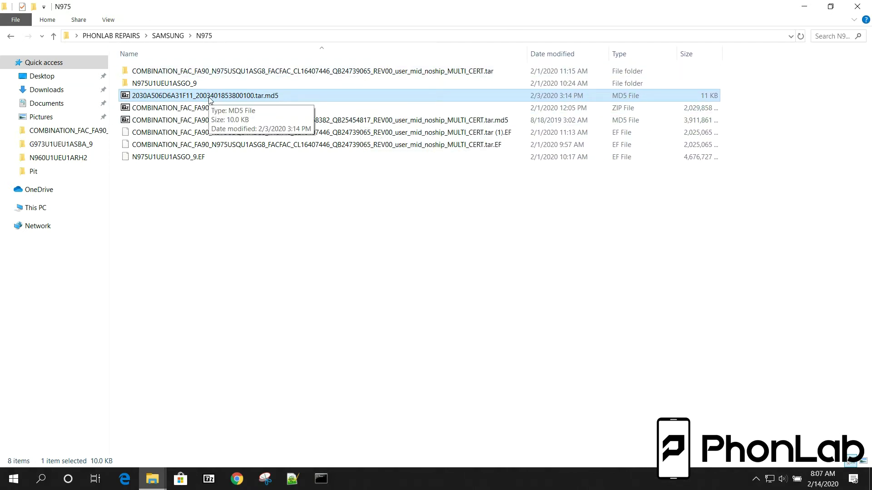
left_click(279, 97)
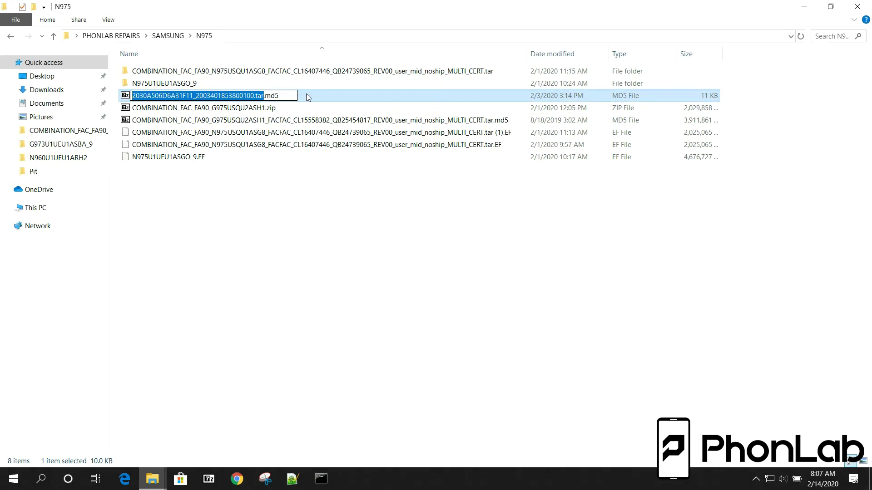
left_click(268, 218)
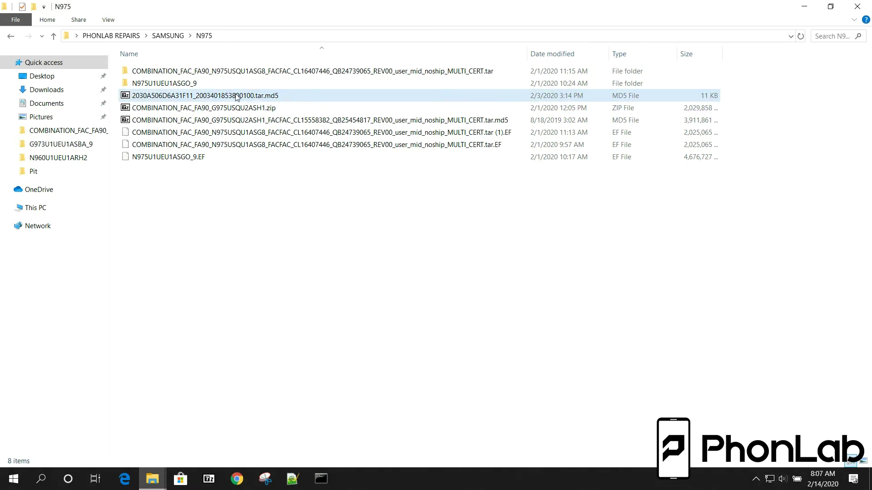
Open the 11 KB tar.md5 file in the N975 folder as an archive in 7-Zip.
right_click(262, 94)
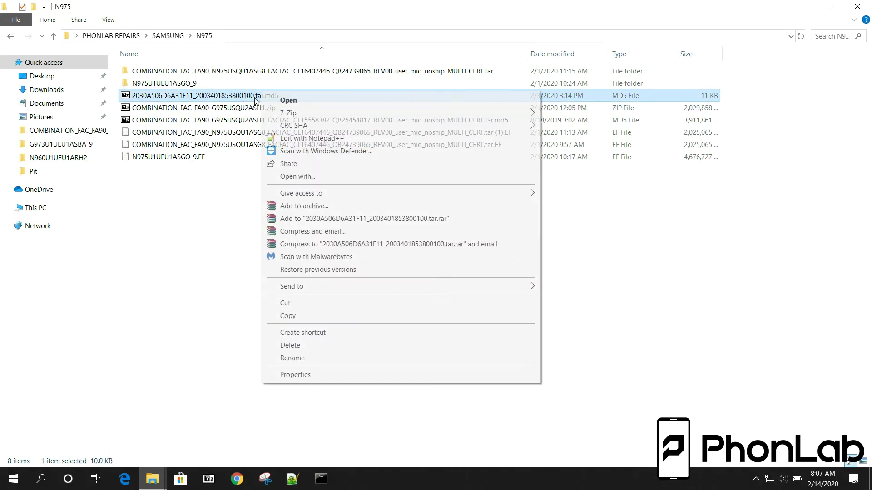
left_click(206, 206)
right_click(251, 95)
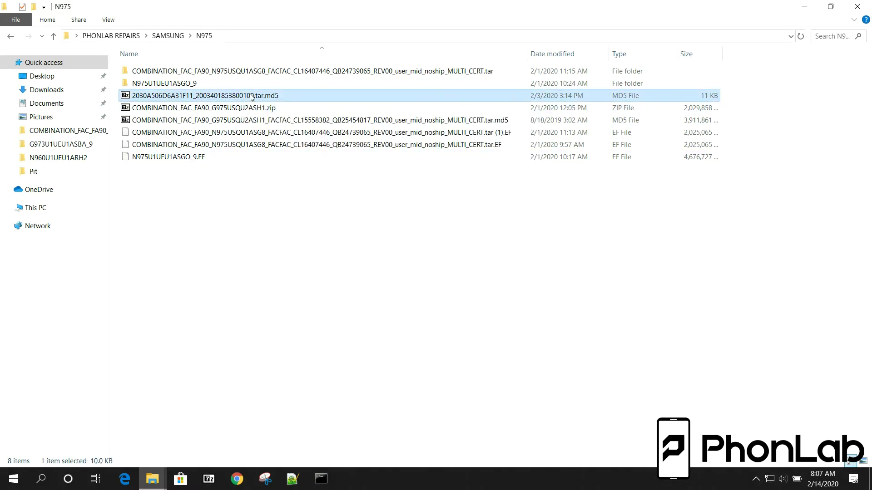
mouse_move(293, 119)
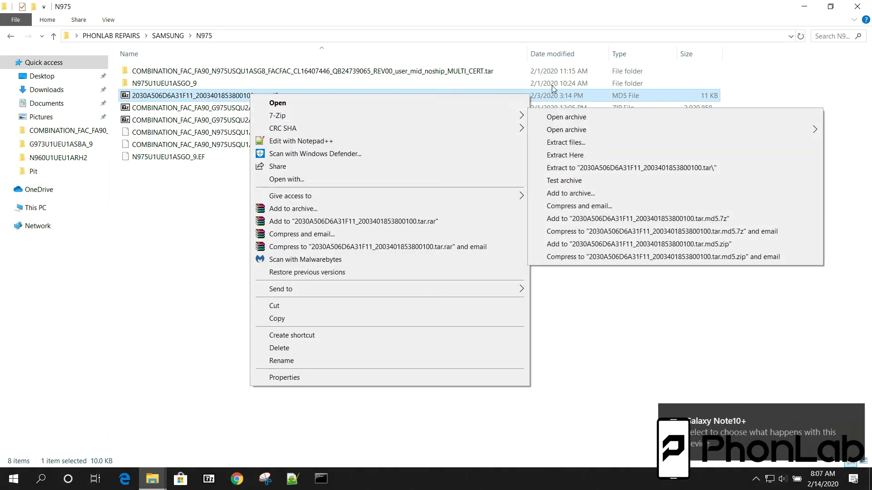
left_click(566, 117)
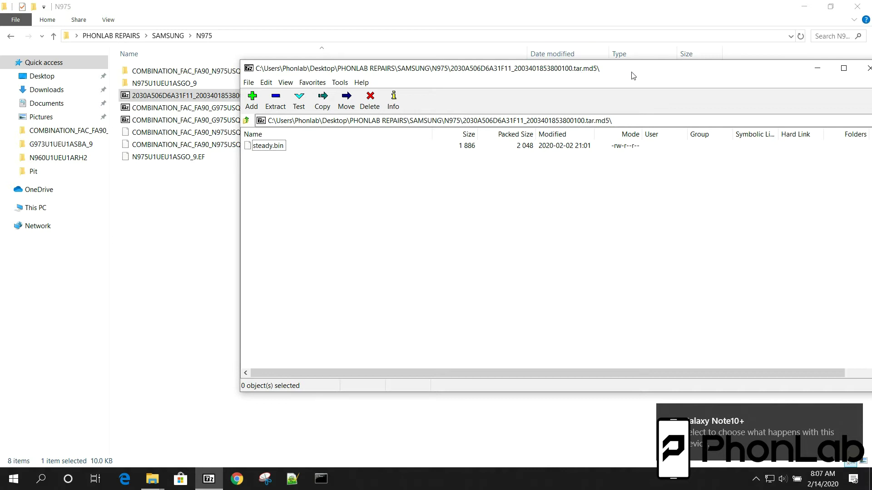
Extract steady.bin from the archive into the N975 folder and close 7-Zip.
left_click_drag(633, 72, 454, 65)
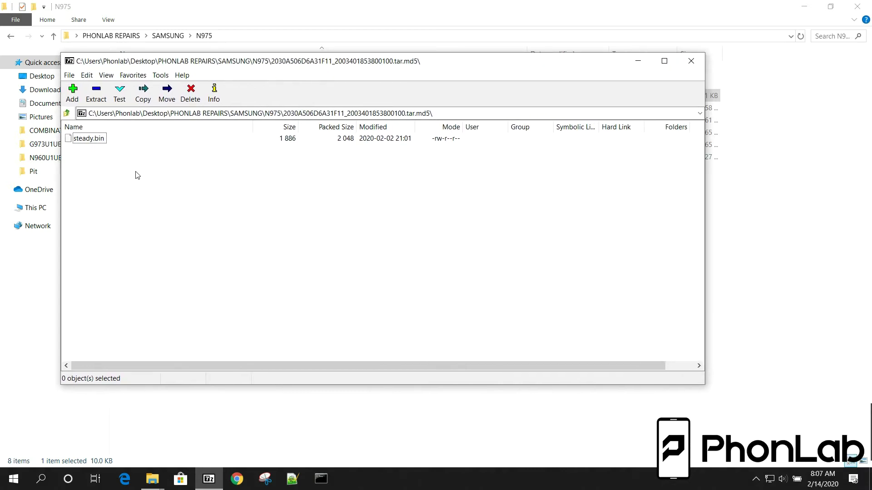
left_click(89, 139)
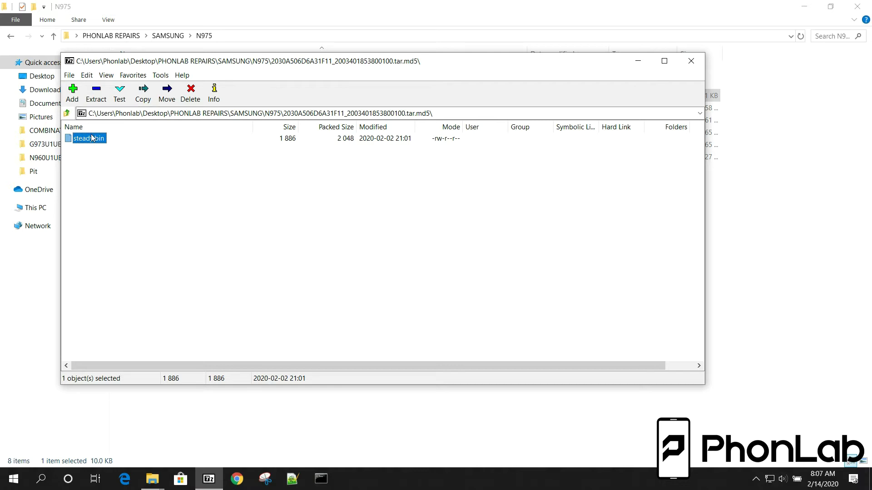
left_click(95, 97)
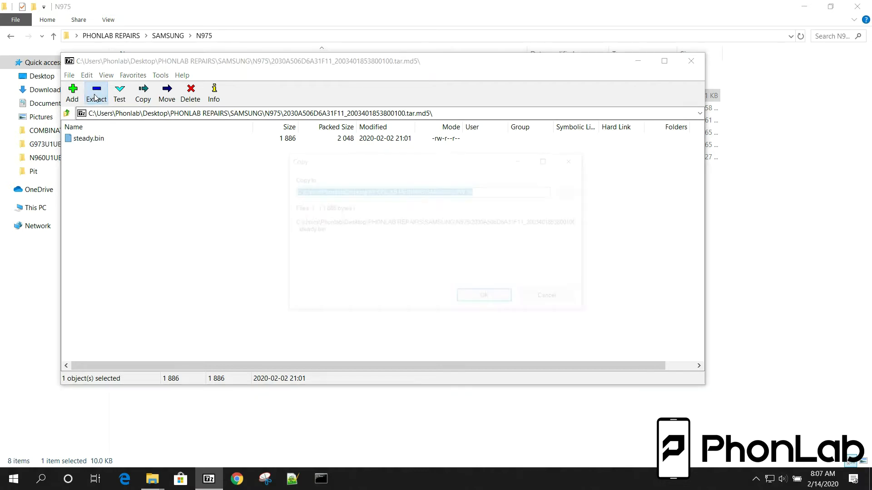
left_click(484, 298)
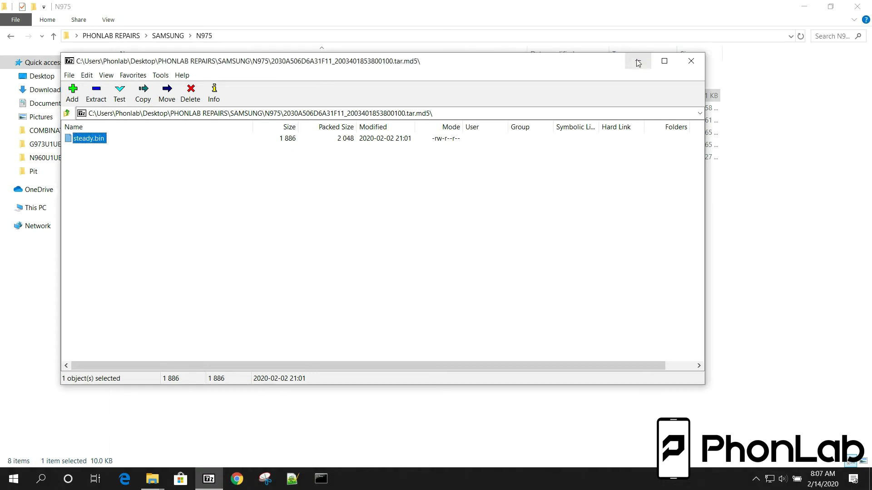
left_click(691, 61)
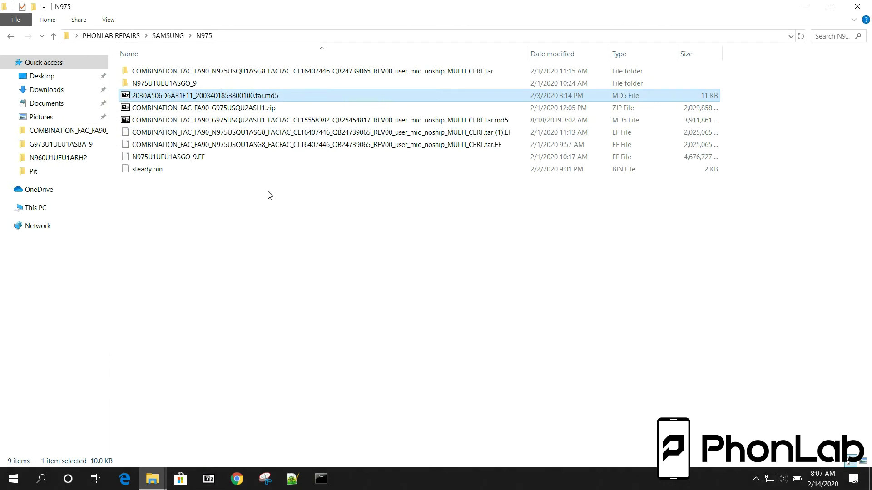
Launch the HxD hex editor and open the extracted steady.bin in it.
left_click(160, 169)
left_click(13, 481)
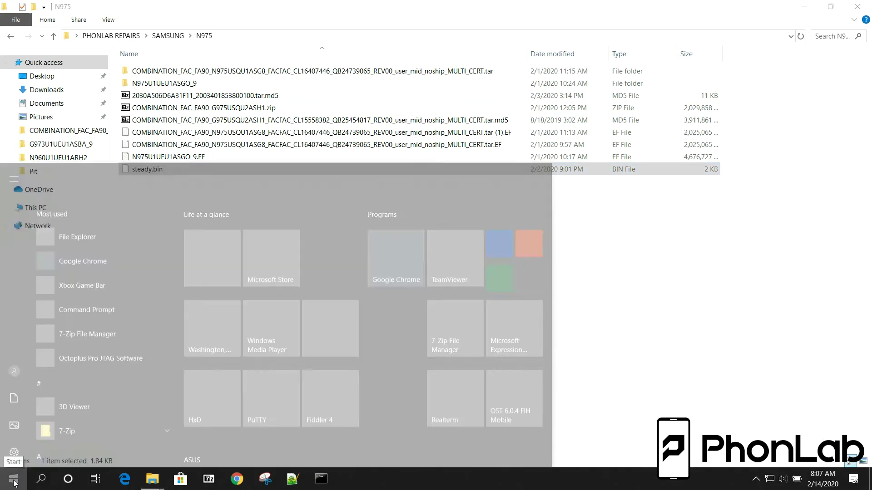
left_click(234, 325)
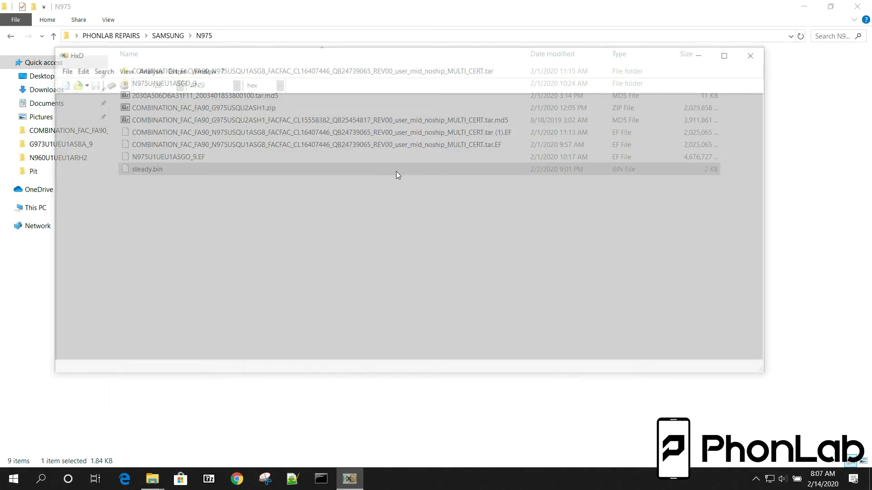
left_click(706, 54)
left_click_drag(159, 175, 508, 178)
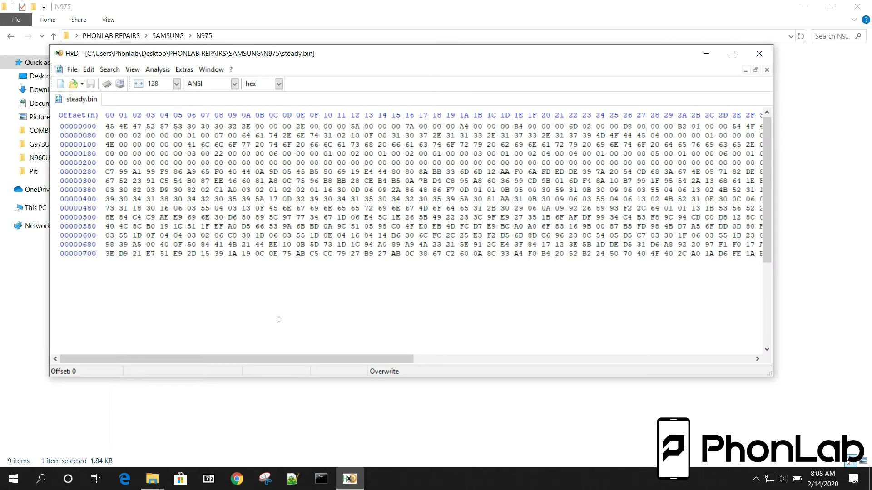
Maximize HxD and examine the decoded text of steady.bin, highlighting the TOKE label, the token number and the device ID in the first row.
left_click(732, 54)
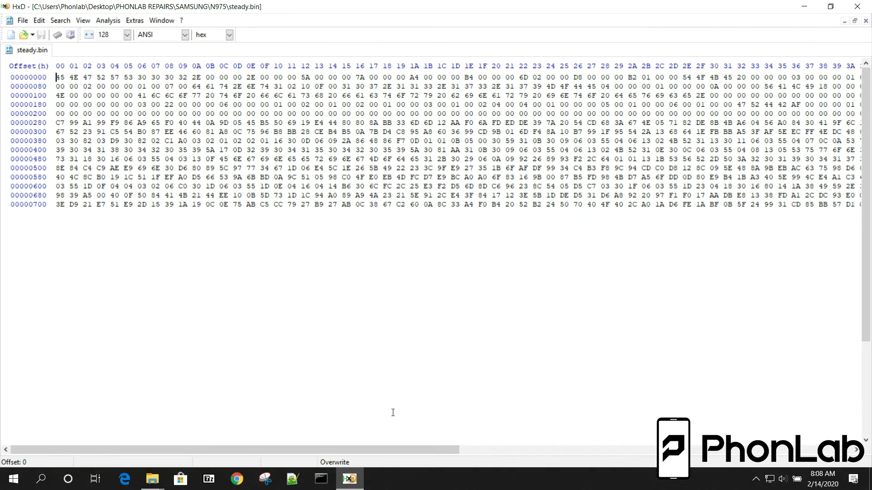
left_click(390, 448)
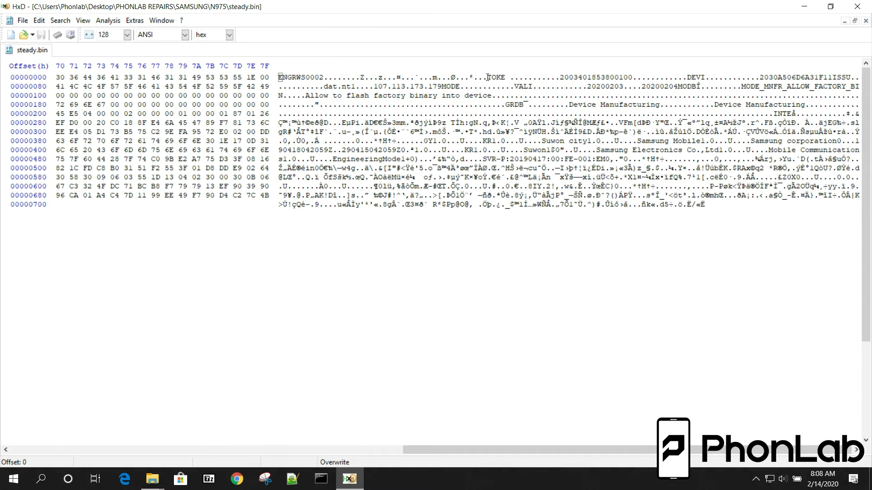
left_click_drag(487, 78, 502, 77)
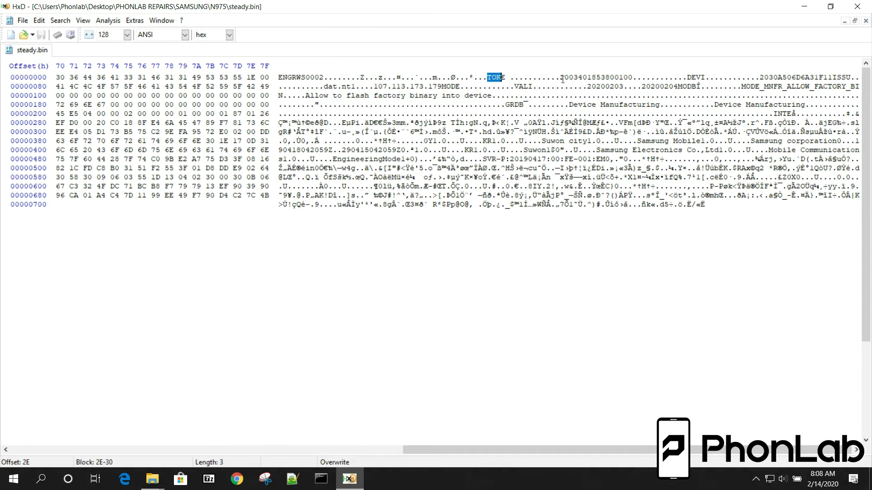
left_click_drag(560, 77, 633, 78)
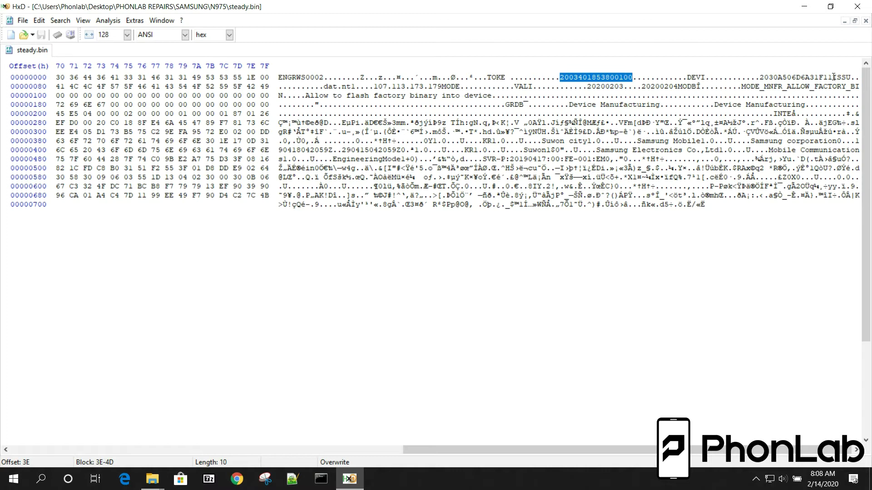
left_click_drag(833, 78, 760, 81)
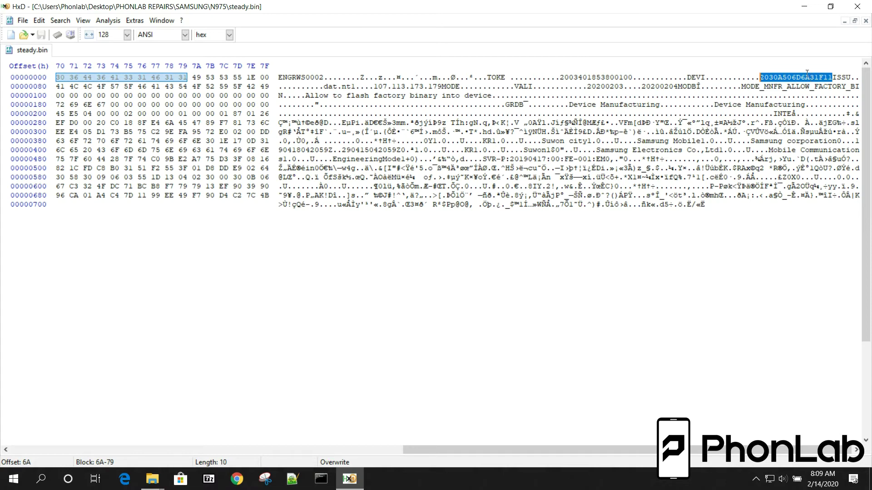
Highlight the device ID in the first row of steady.bin's decoded text again and close HxD.
left_click(831, 78)
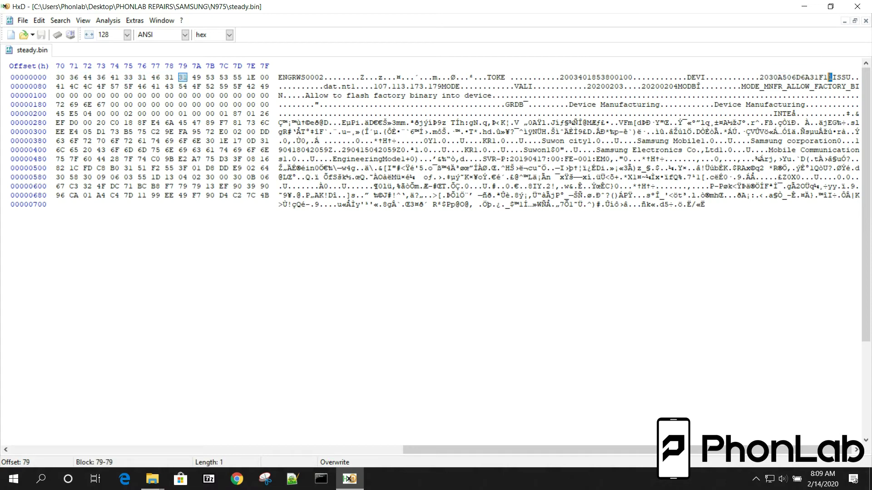
left_click_drag(831, 77, 759, 78)
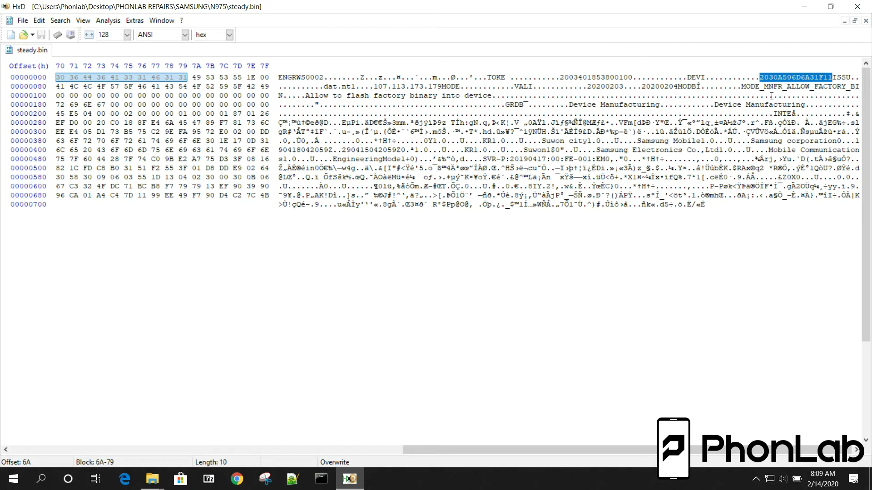
left_click(858, 6)
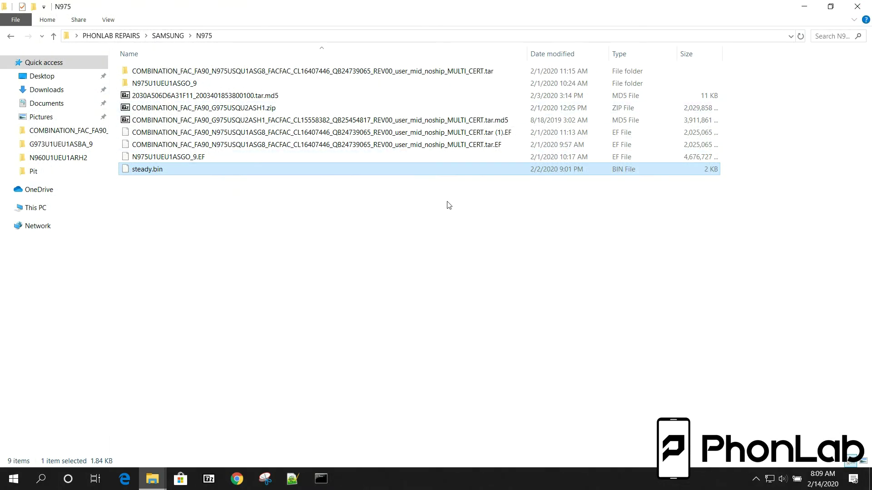
Select the 11 KB tar.md5 token file in the N975 folder and examine its file name.
left_click(257, 95)
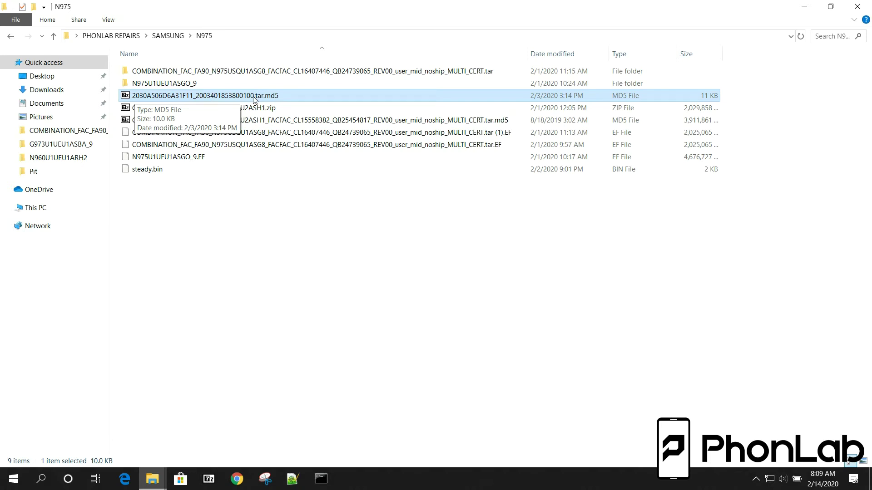
left_click(265, 227)
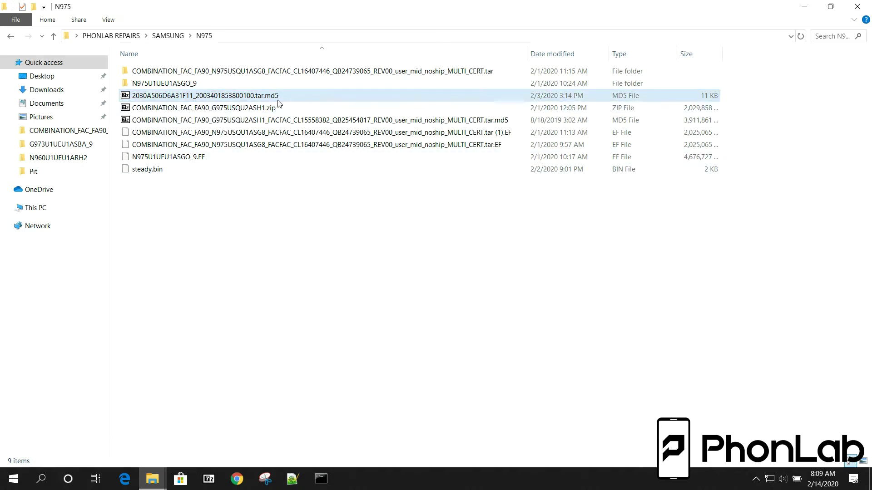
left_click(278, 98)
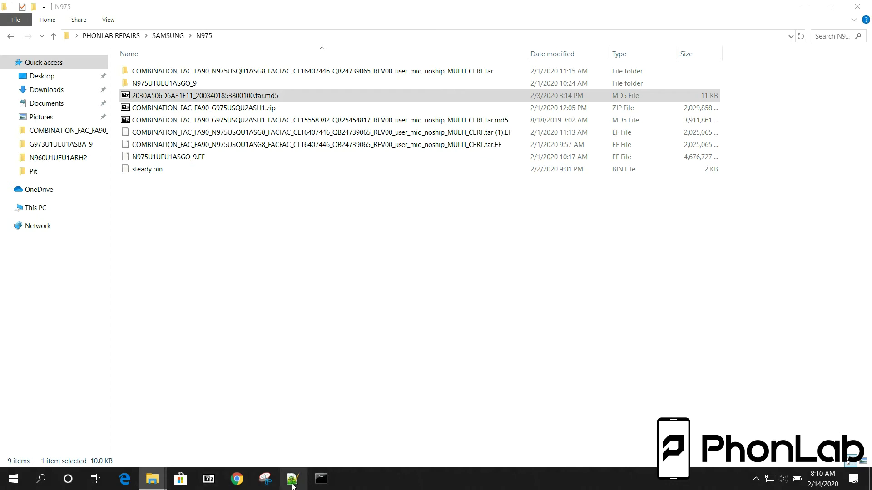
Open Command Prompt and list the attached devices with adb devices.
left_click(321, 479)
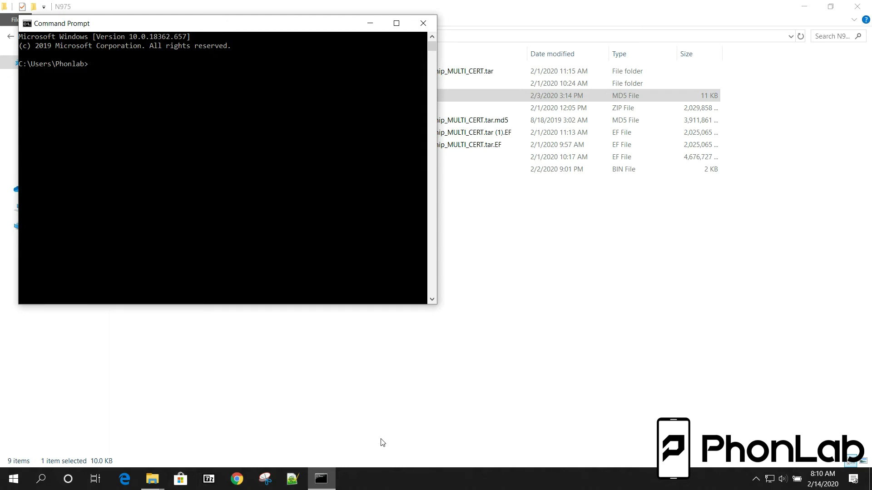
type("adb device")
type("s")
key("Return")
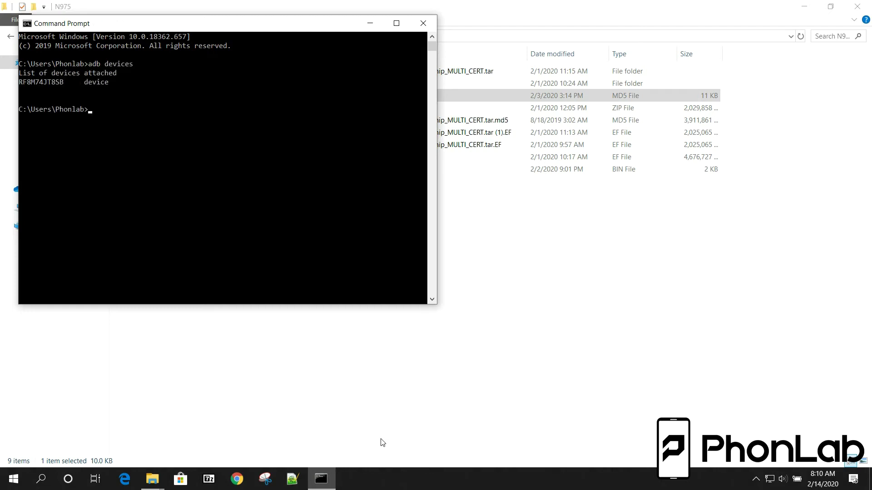
Start an adb shell on the phone and list its root directory with ls.
type("adb shell")
key("Return")
type("ss")
key("Return")
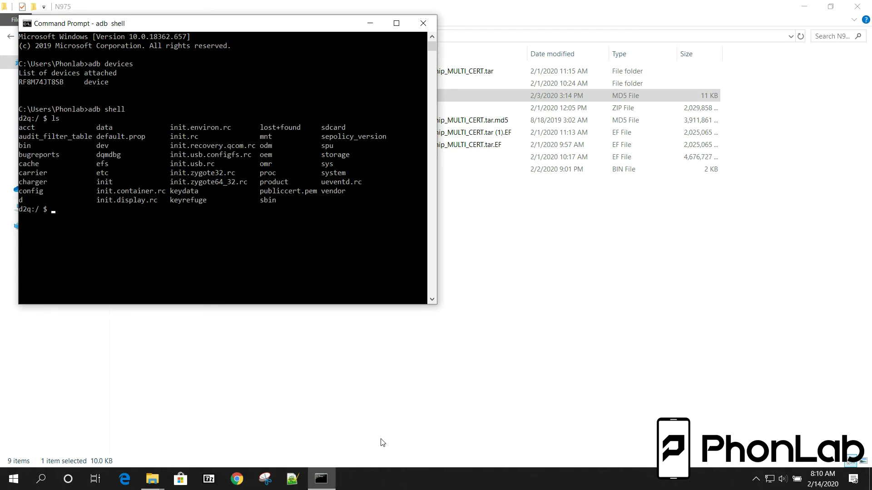
Change to the dev directory and try to enter its block directory with cd black and block.
type("cd dev")
key("Return")
type("cd black")
key("Return")
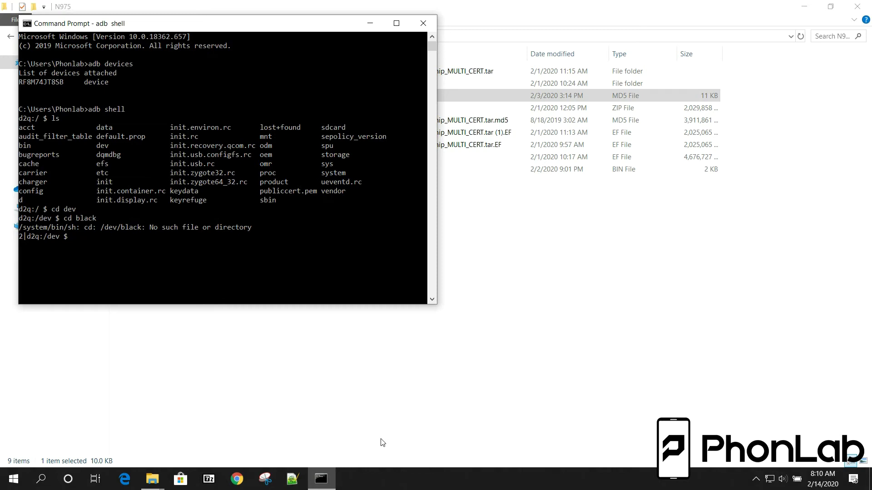
type("block")
key("Return")
List the contents of the dev directory and try to change to by-name from there.
type("ls")
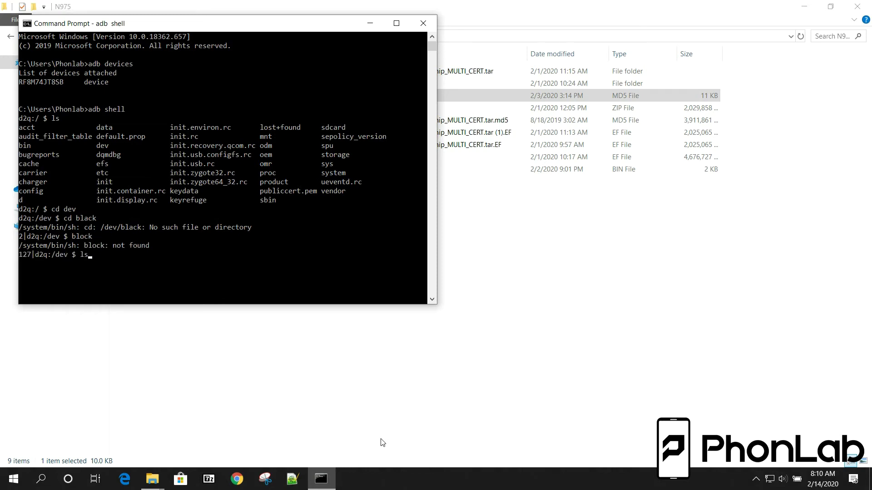
key("Return")
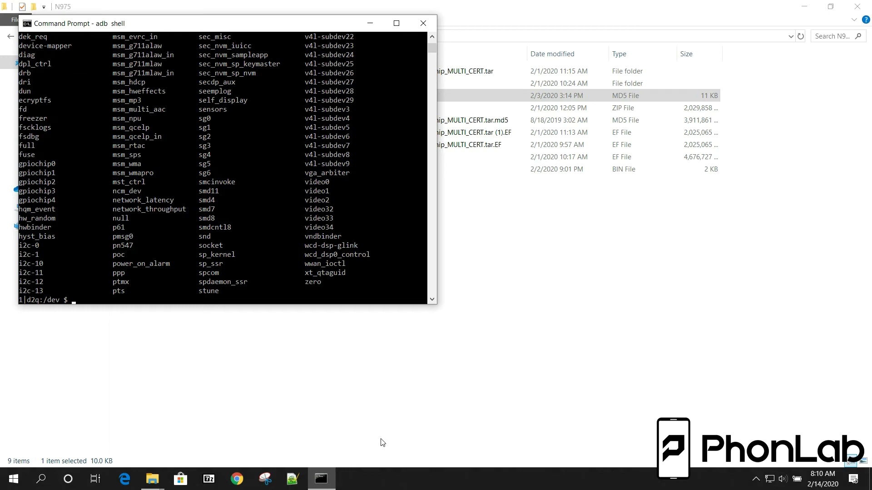
type("cd by-name")
key("Return")
type("l")
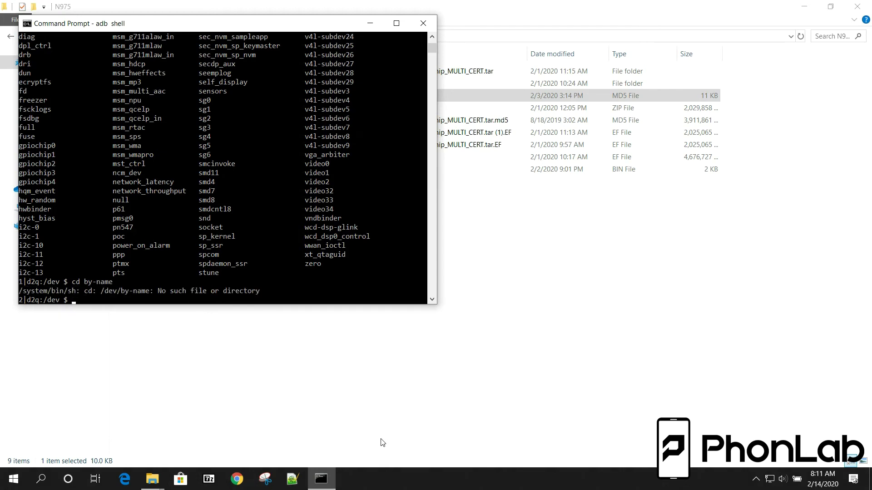
key("BackSpace")
Change to the block directory and on to by-name, and list the partition names with ls.
type("cd block")
key("Return")
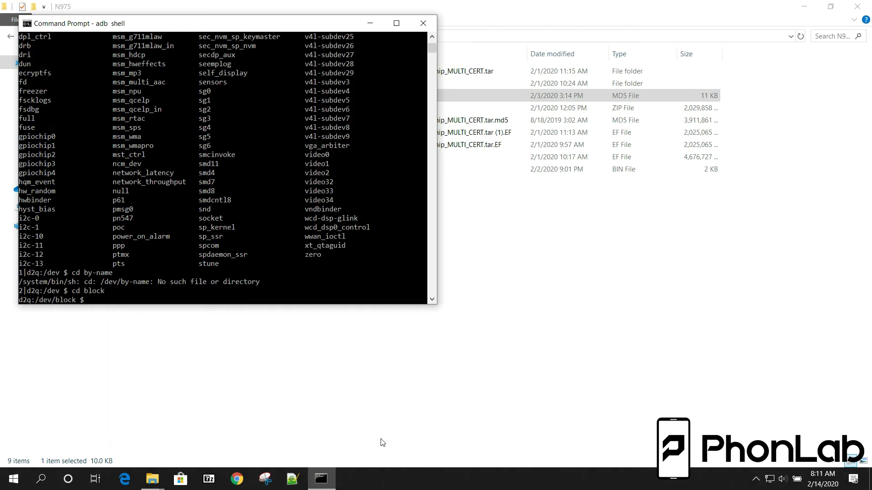
type("cd by-name")
key("Return")
type("l")
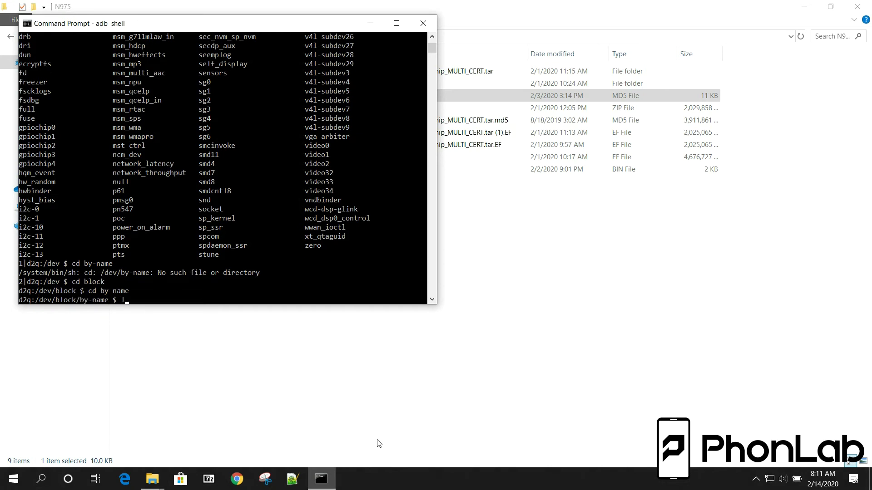
type("s")
key("Return")
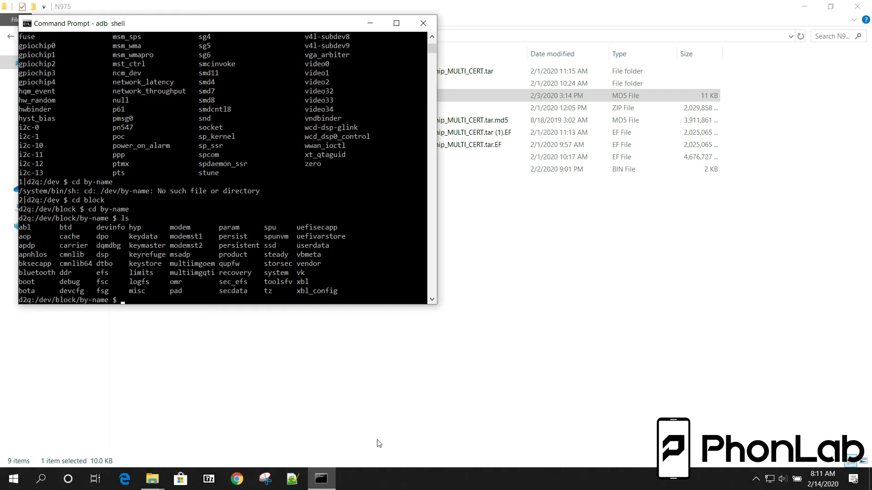
List the partition links in detail with ls -la, and highlight the steady entry and the block device path it points to.
type("ls -la")
key("Return")
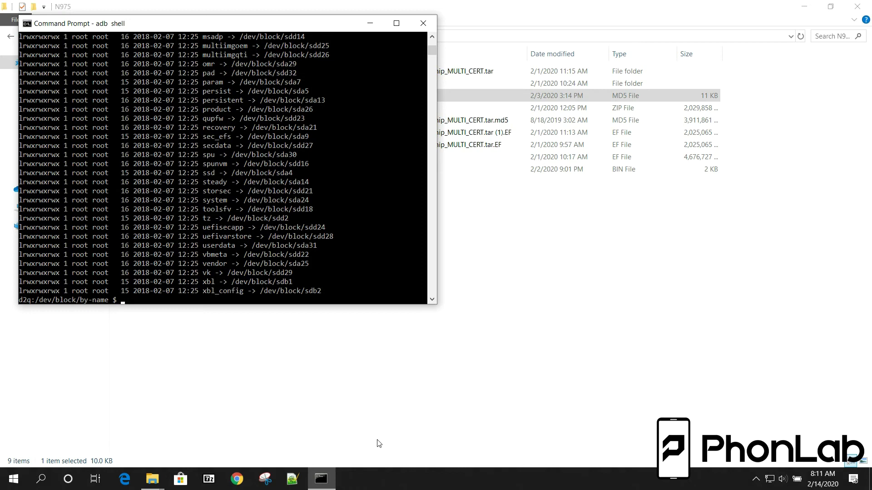
scroll(280, 220, "up", 1)
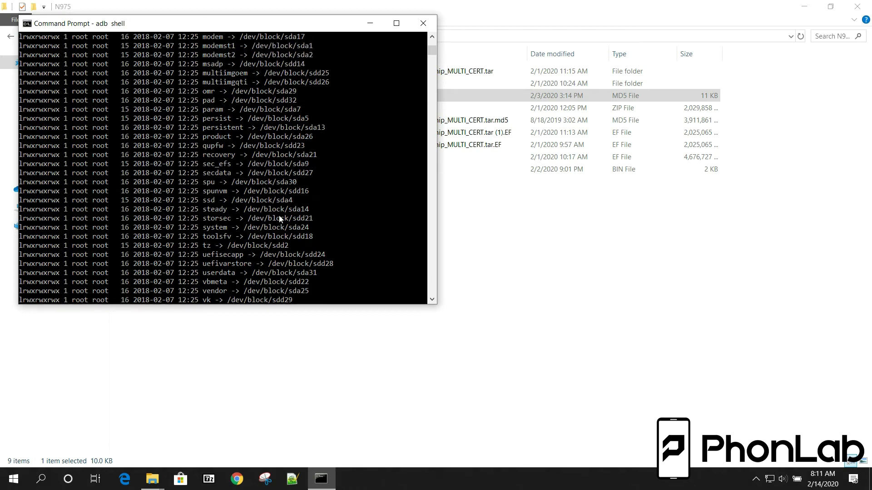
left_click(217, 210)
left_click_drag(203, 210, 224, 213)
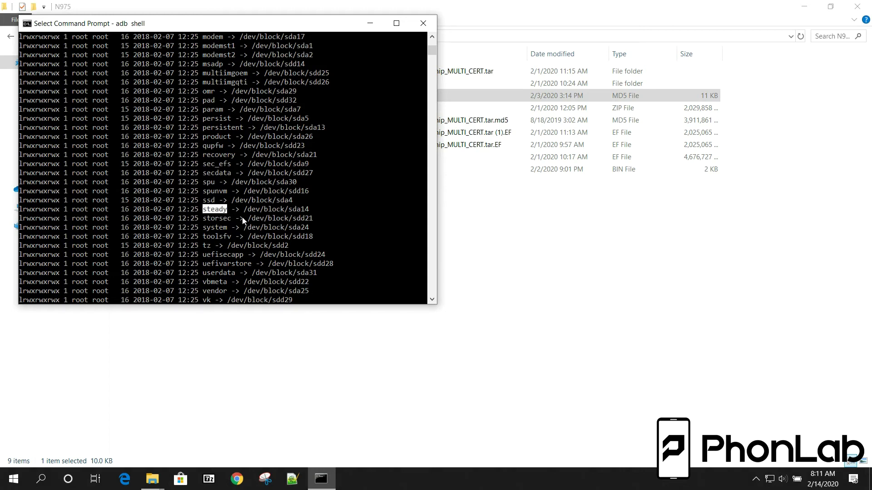
left_click_drag(244, 212, 309, 211)
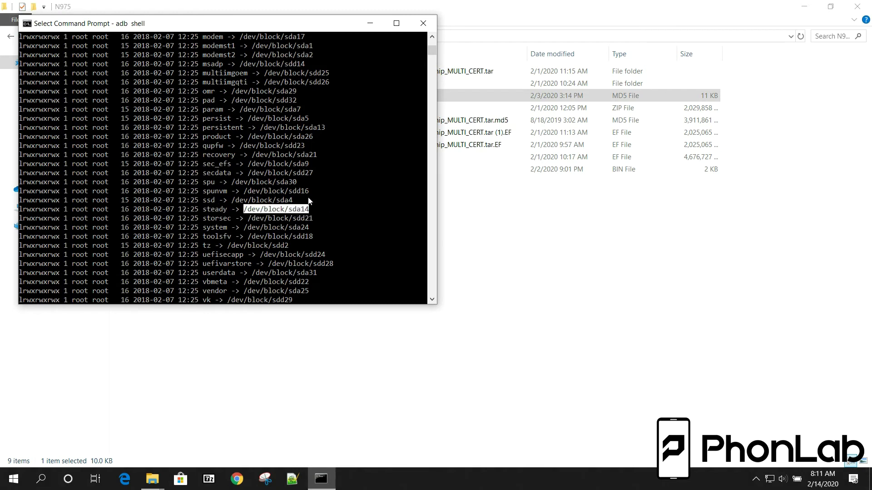